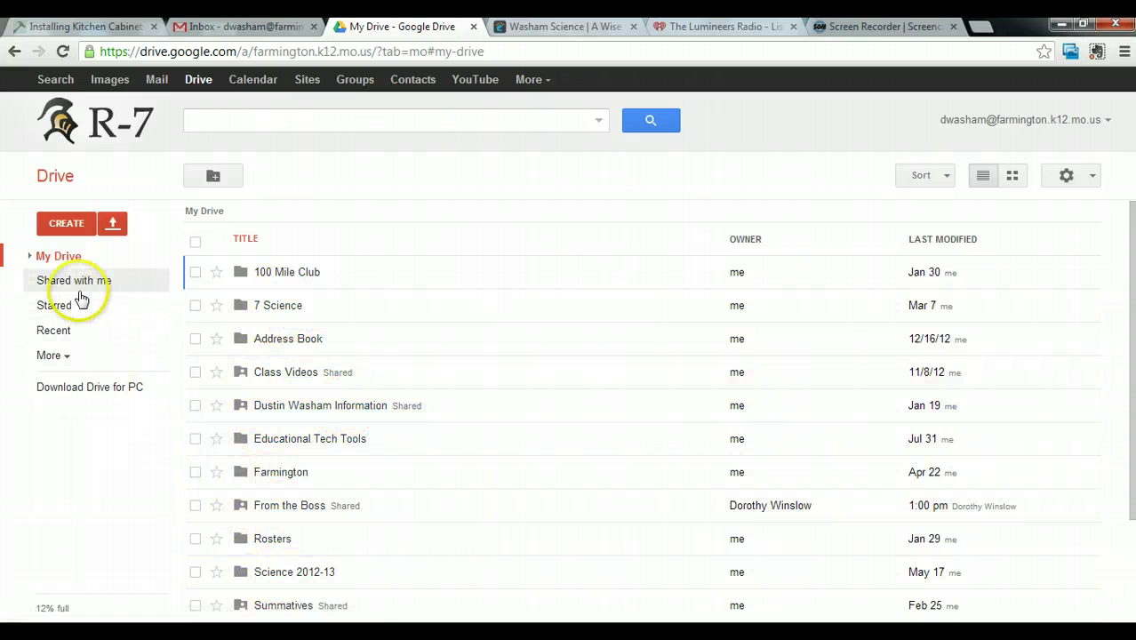
Step: Open the shared science class folder in My Drive and look through its subfolders and documents
{"action": "scroll", "coordinate": [290, 313], "scroll_direction": "down", "scroll_amount": 3}
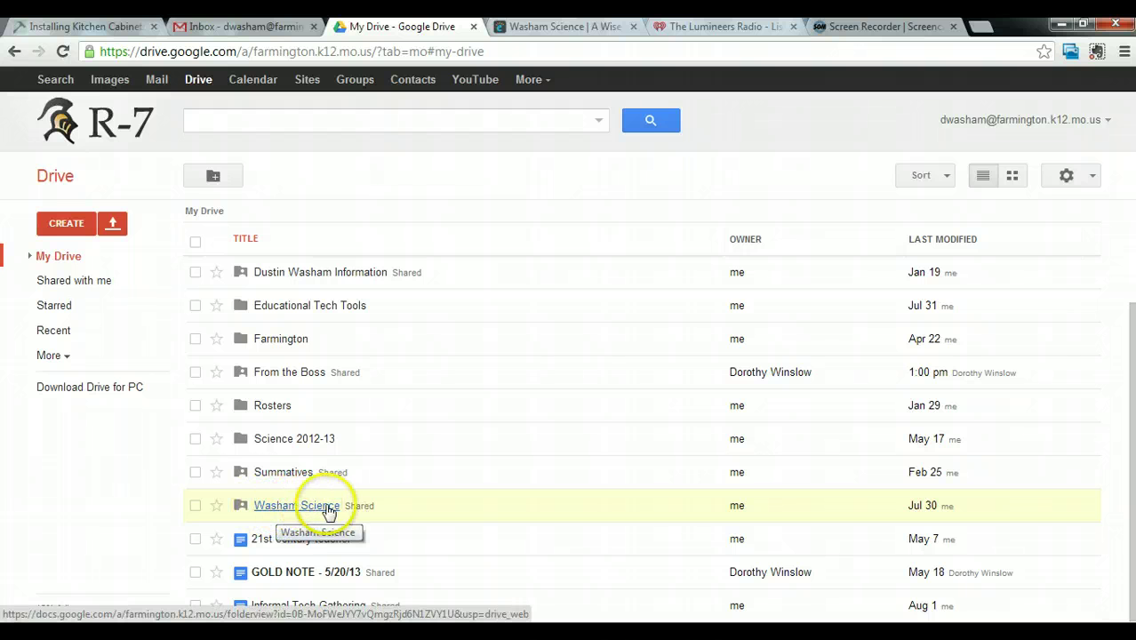
{"action": "left_click", "coordinate": [299, 506]}
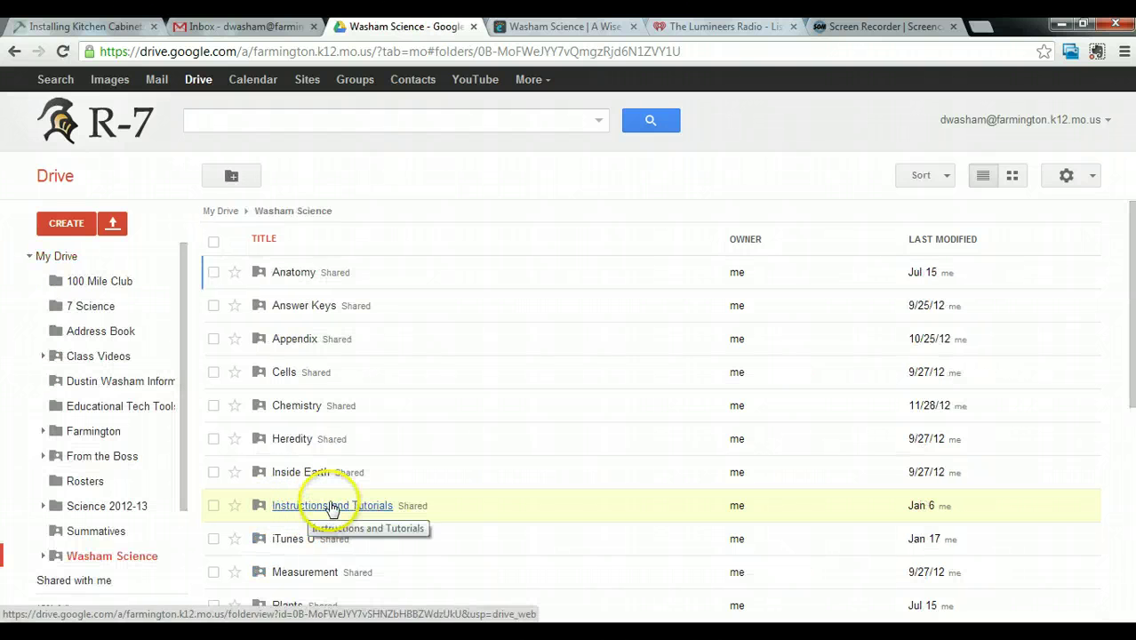
{"action": "scroll", "coordinate": [302, 355], "scroll_direction": "down", "scroll_amount": 5}
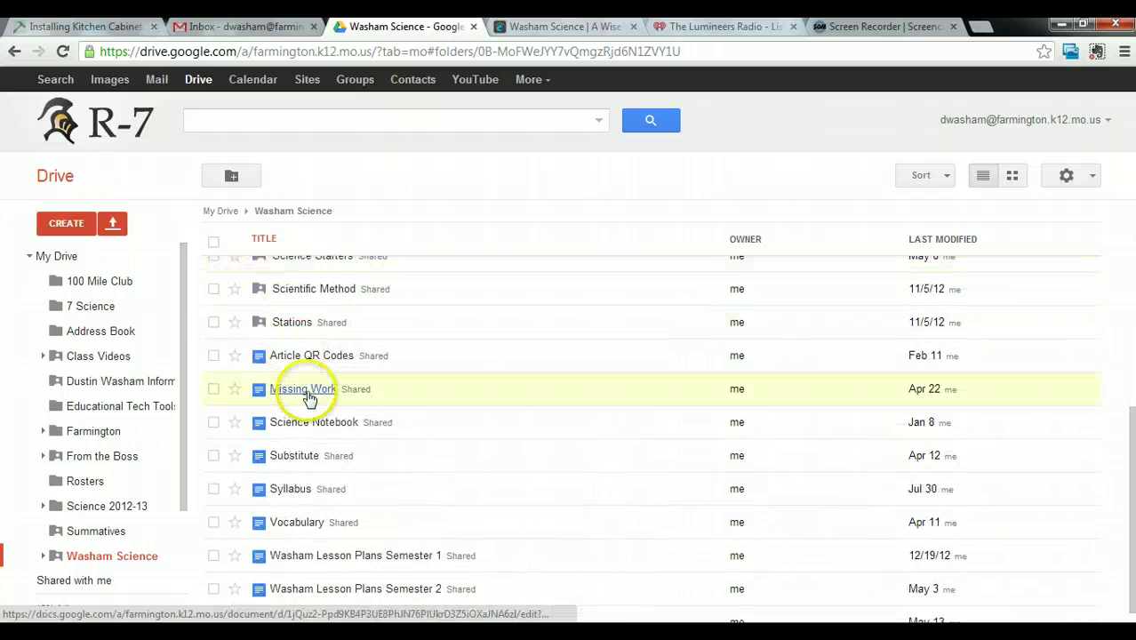
{"action": "scroll", "coordinate": [293, 400], "scroll_direction": "up", "scroll_amount": 5}
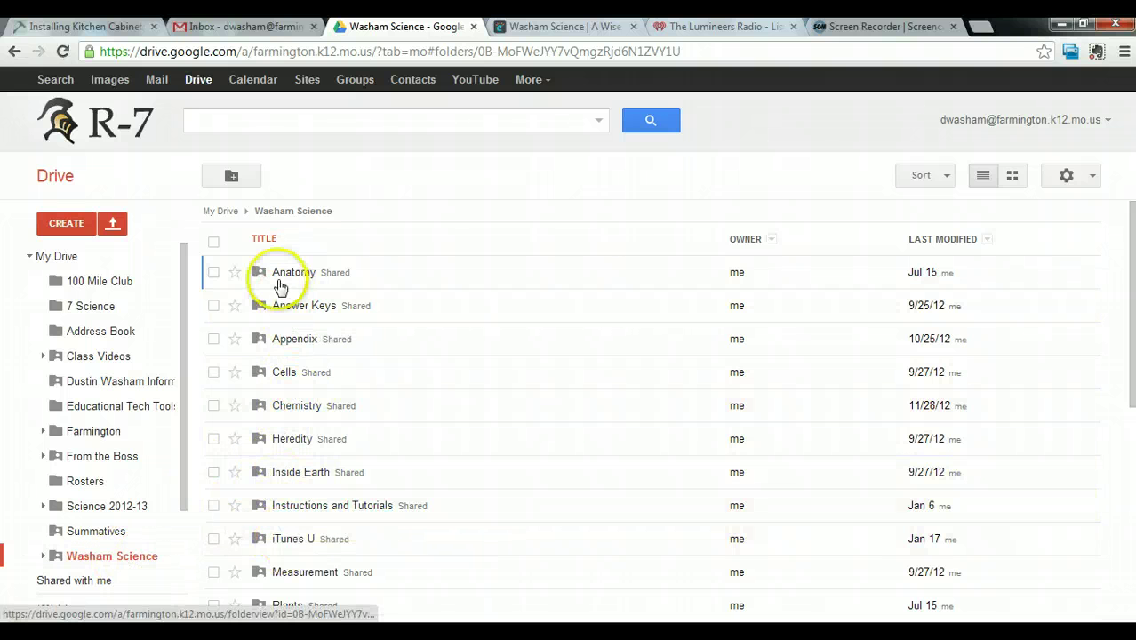
Step: Open the Notes folder inside the Chemistry folder
{"action": "left_click", "coordinate": [231, 177]}
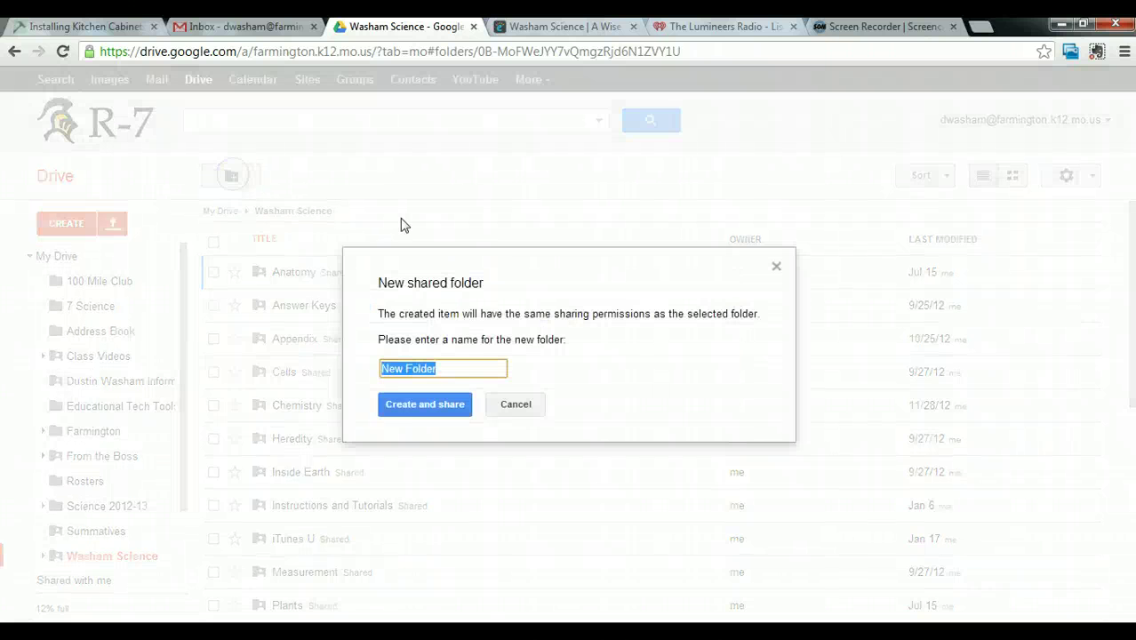
{"action": "left_click", "coordinate": [508, 405]}
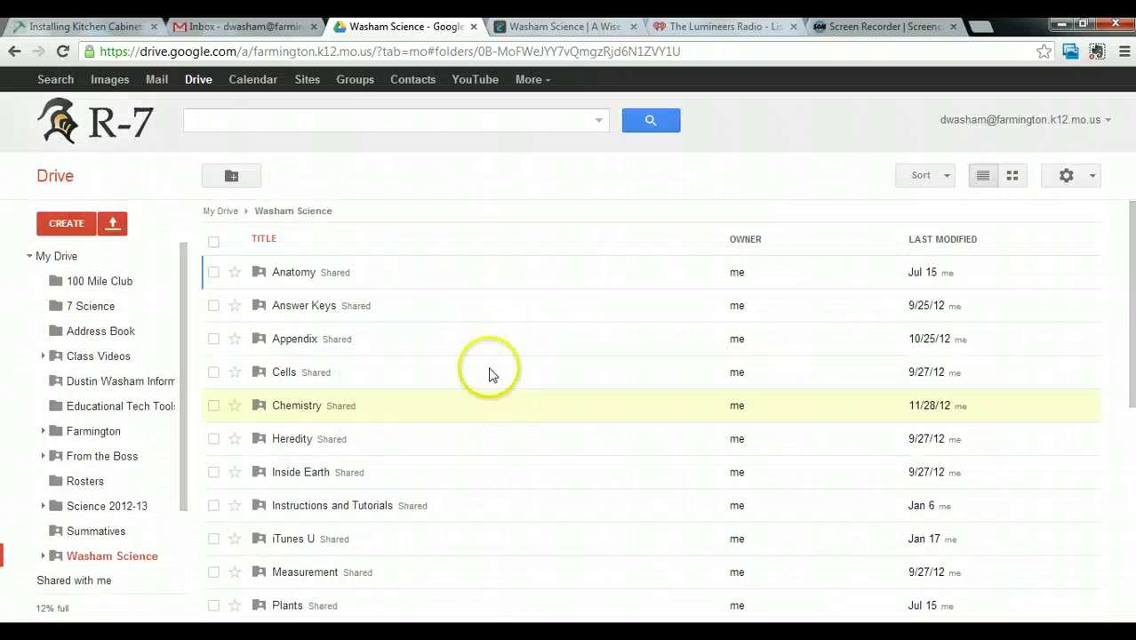
{"action": "left_click", "coordinate": [296, 409]}
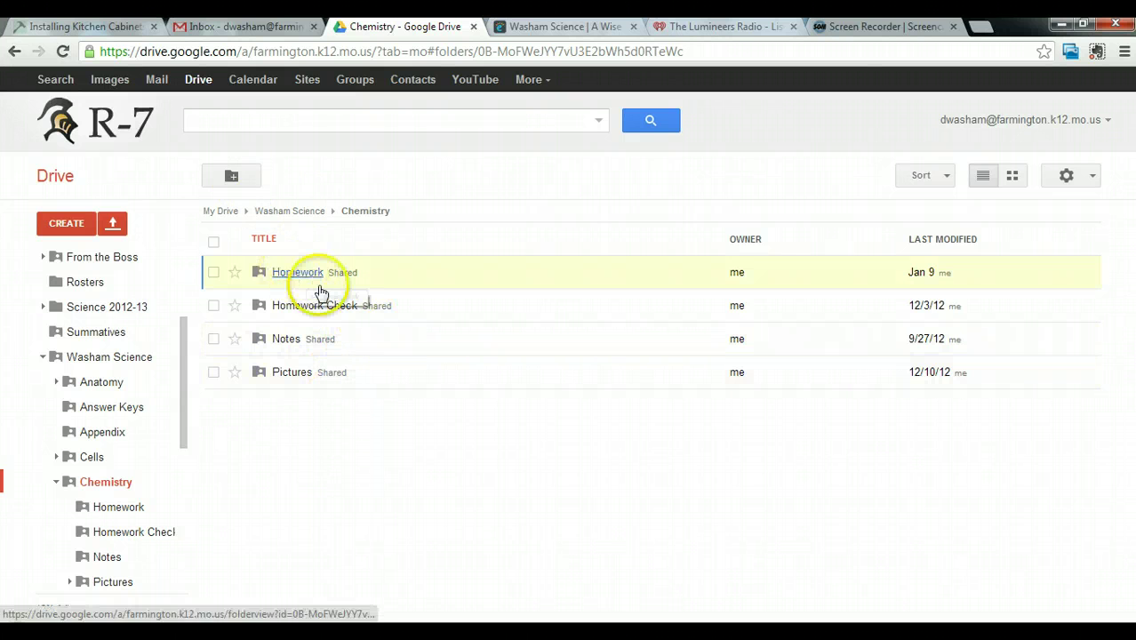
{"action": "left_click", "coordinate": [286, 343]}
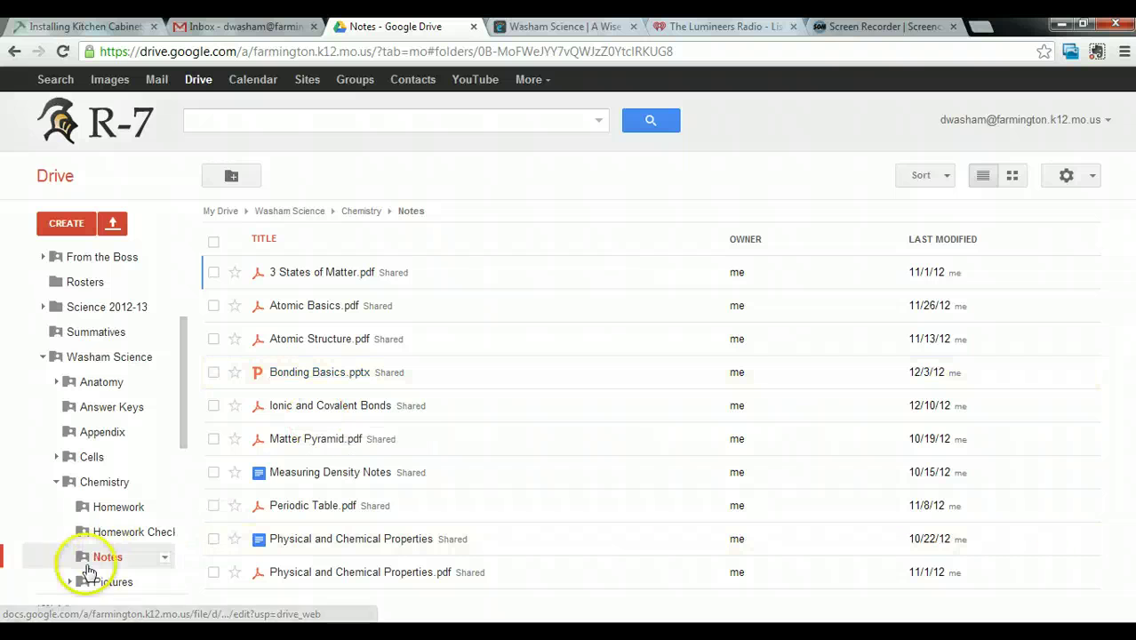
Step: Open the sharing settings of the Chemistry Notes folder
{"action": "left_click", "coordinate": [165, 560]}
{"action": "mouse_move", "coordinate": [197, 307]}
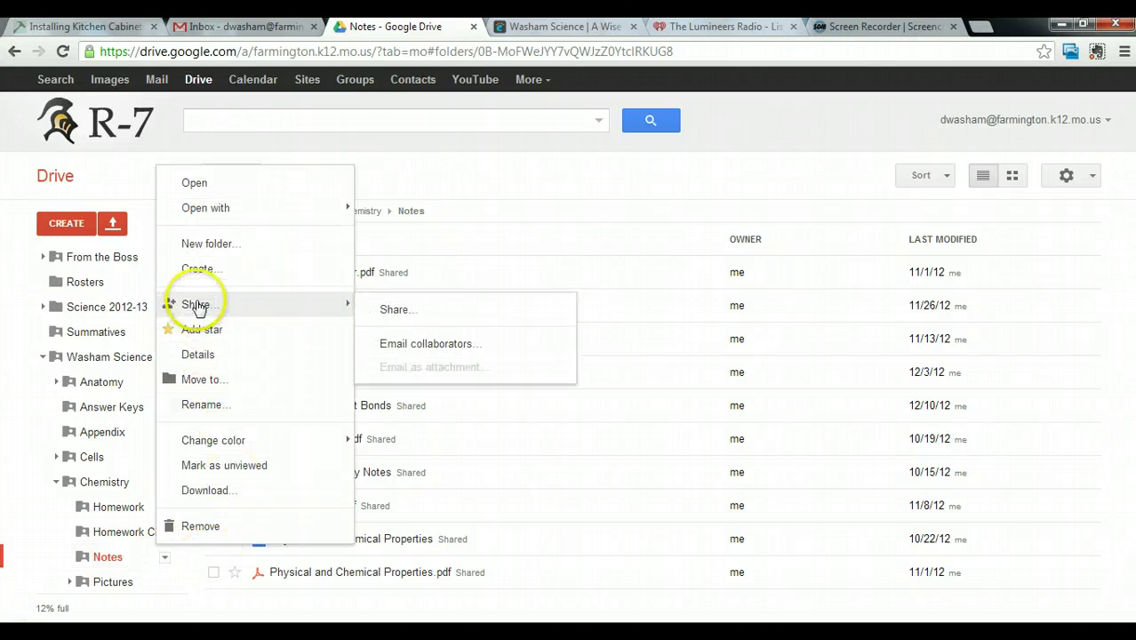
{"action": "left_click", "coordinate": [415, 311]}
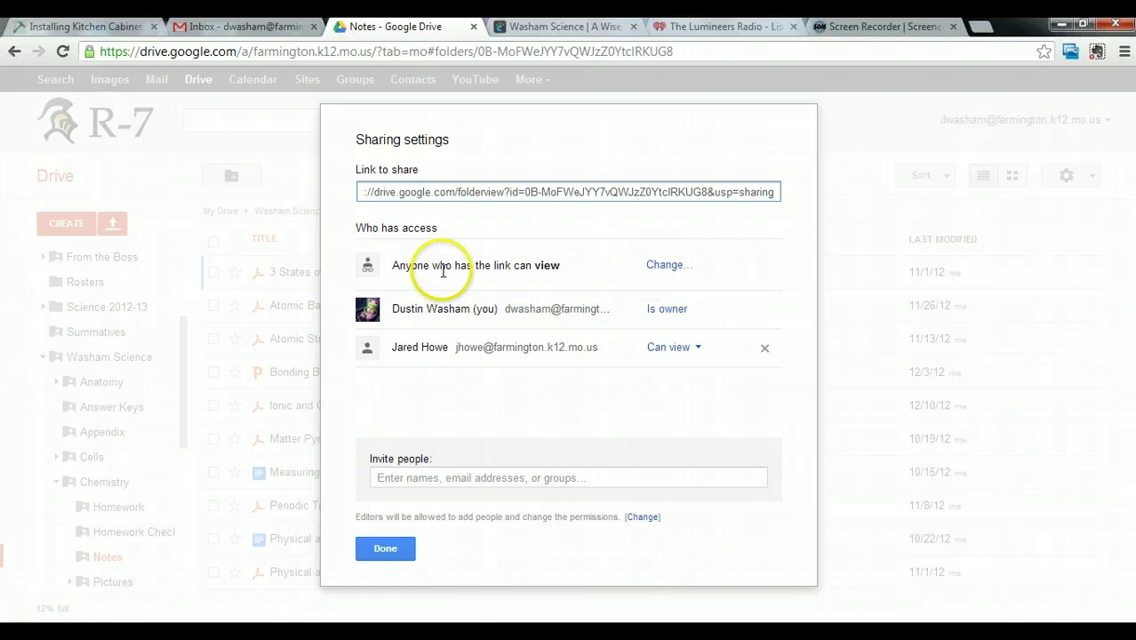
{"action": "left_click", "coordinate": [666, 265]}
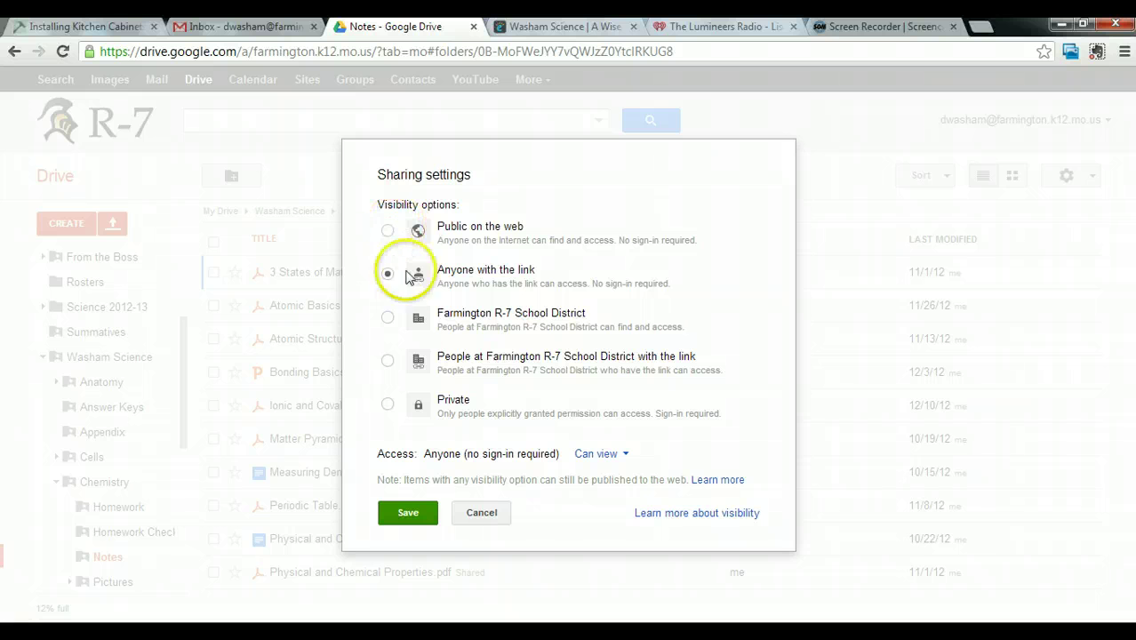
{"action": "left_click", "coordinate": [388, 407]}
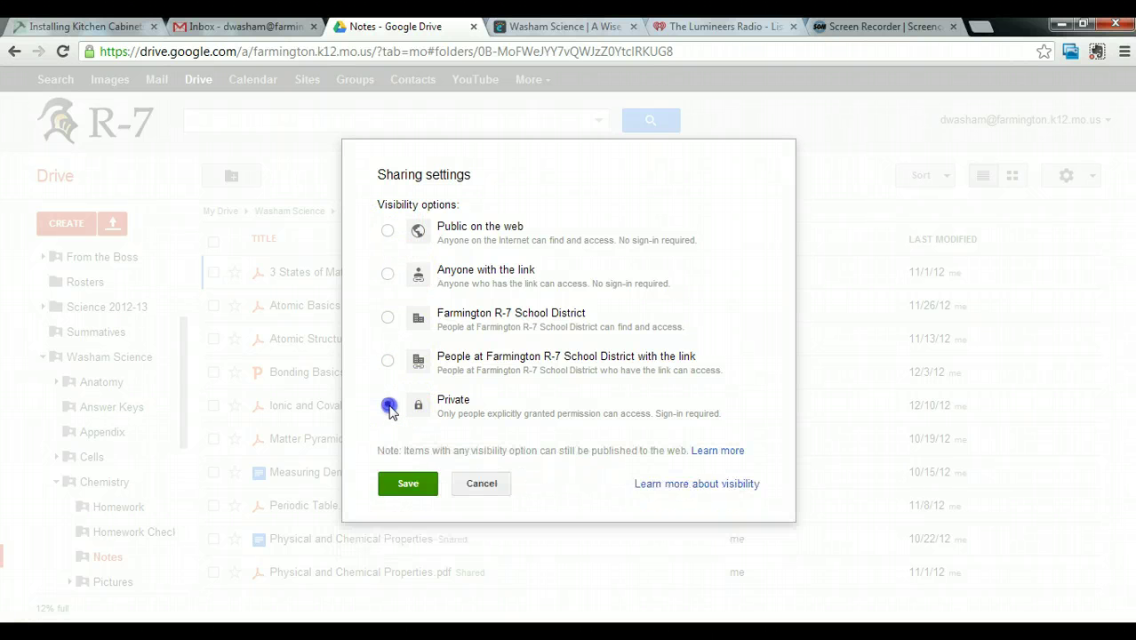
{"action": "left_click", "coordinate": [471, 484]}
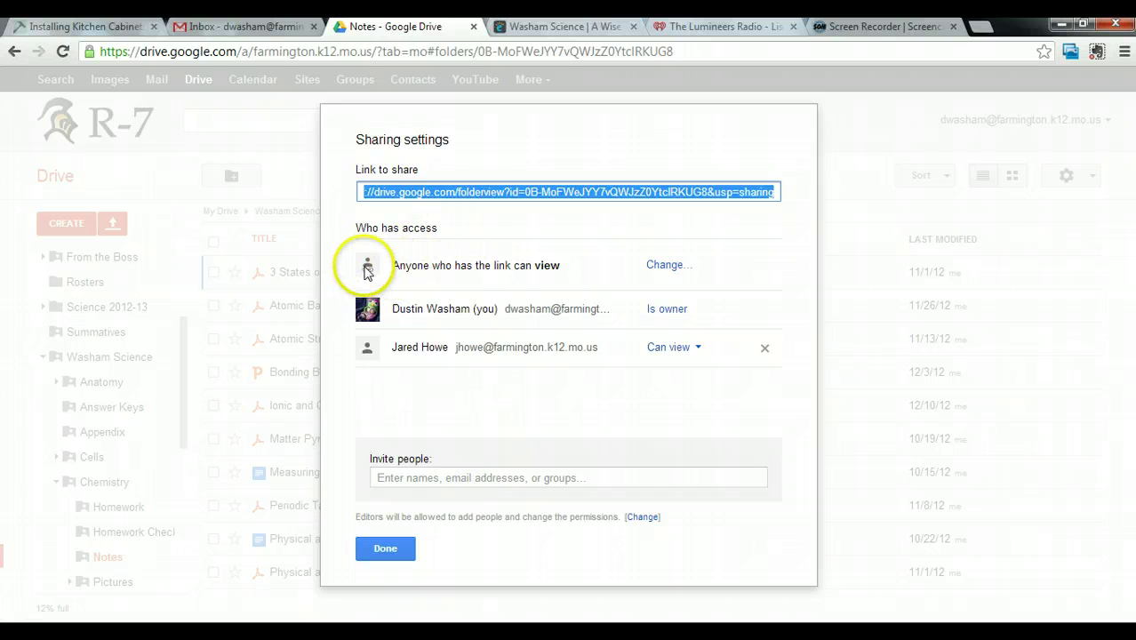
Step: Save the Notes folder's visibility as Anyone with the link, with access limited to Can view
{"action": "left_click", "coordinate": [658, 265]}
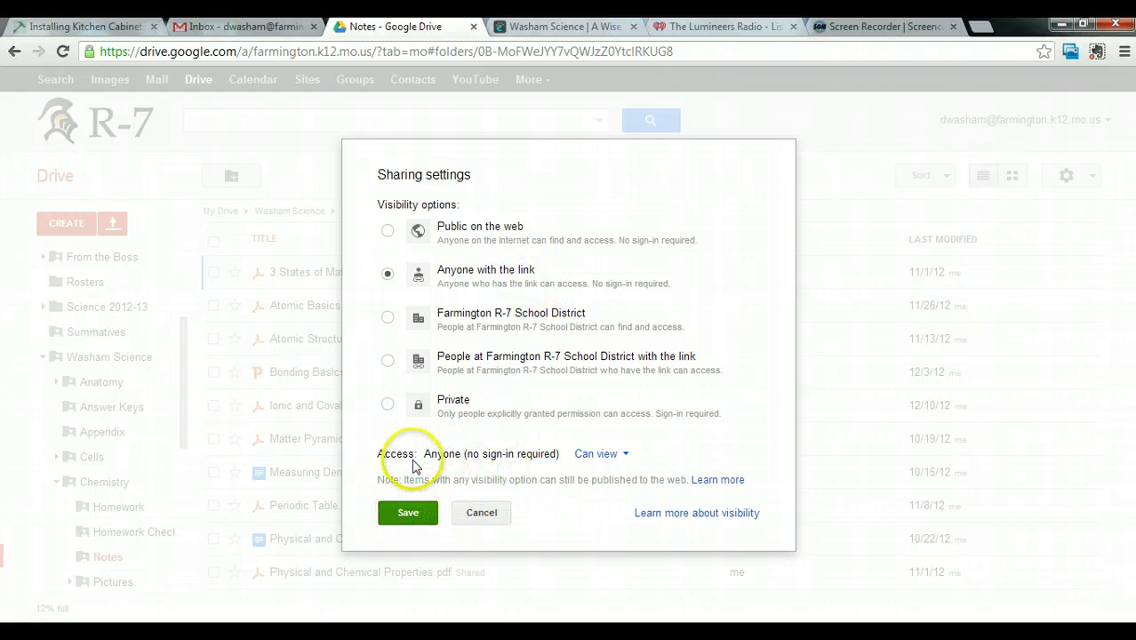
{"action": "left_click", "coordinate": [625, 455]}
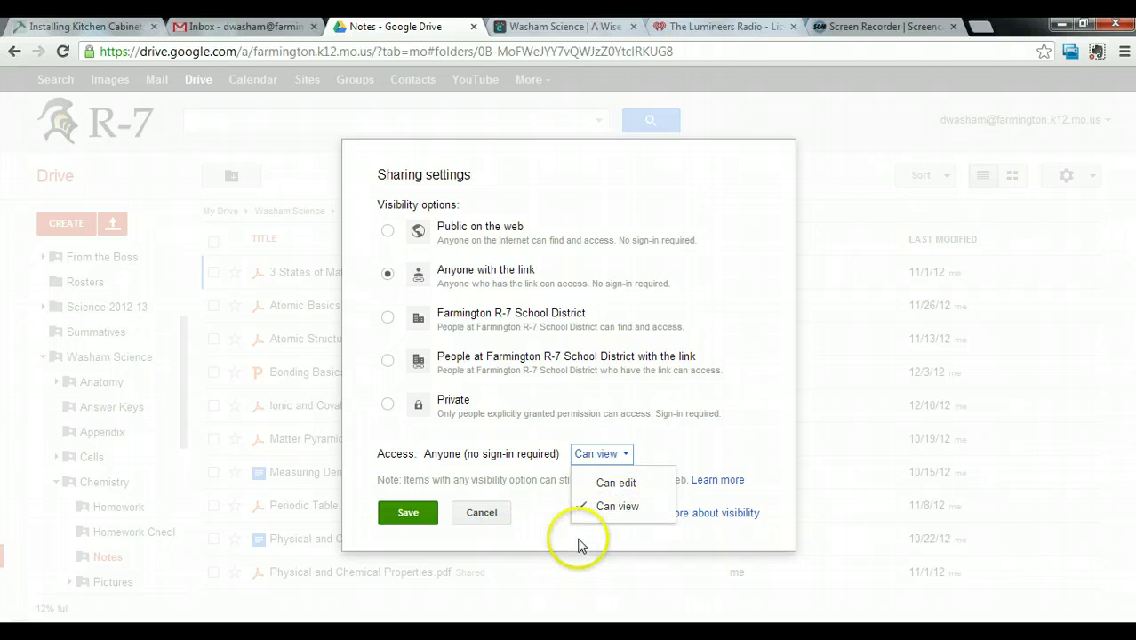
{"action": "left_click", "coordinate": [407, 513]}
{"action": "left_click", "coordinate": [406, 513]}
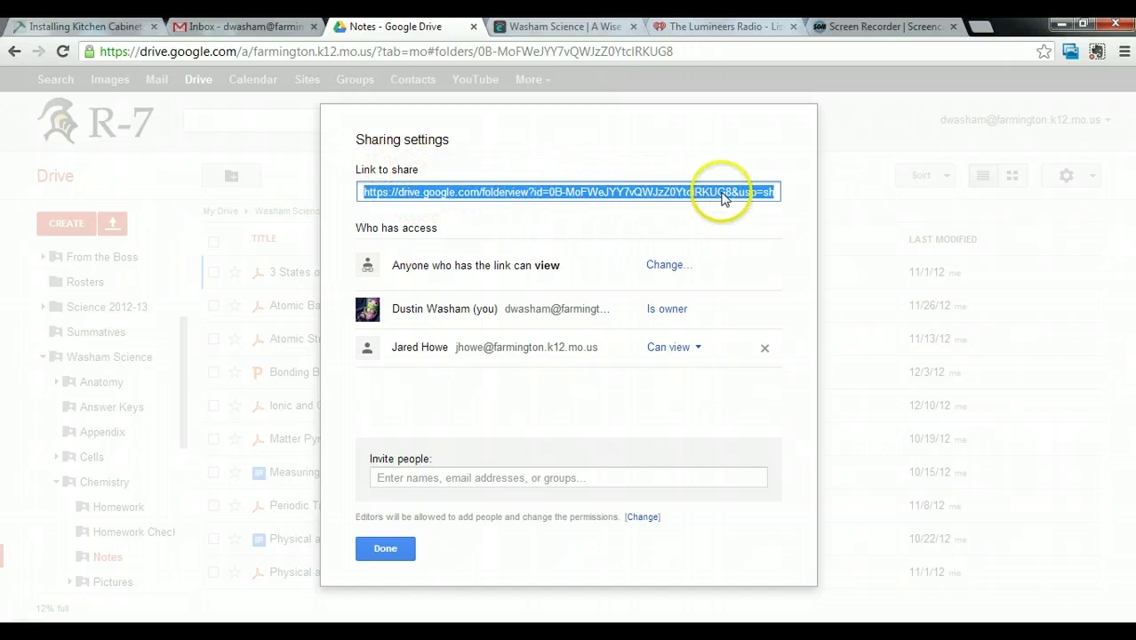
Step: Copy the Notes folder's sharing link and close the sharing settings
{"action": "right_click", "coordinate": [485, 197]}
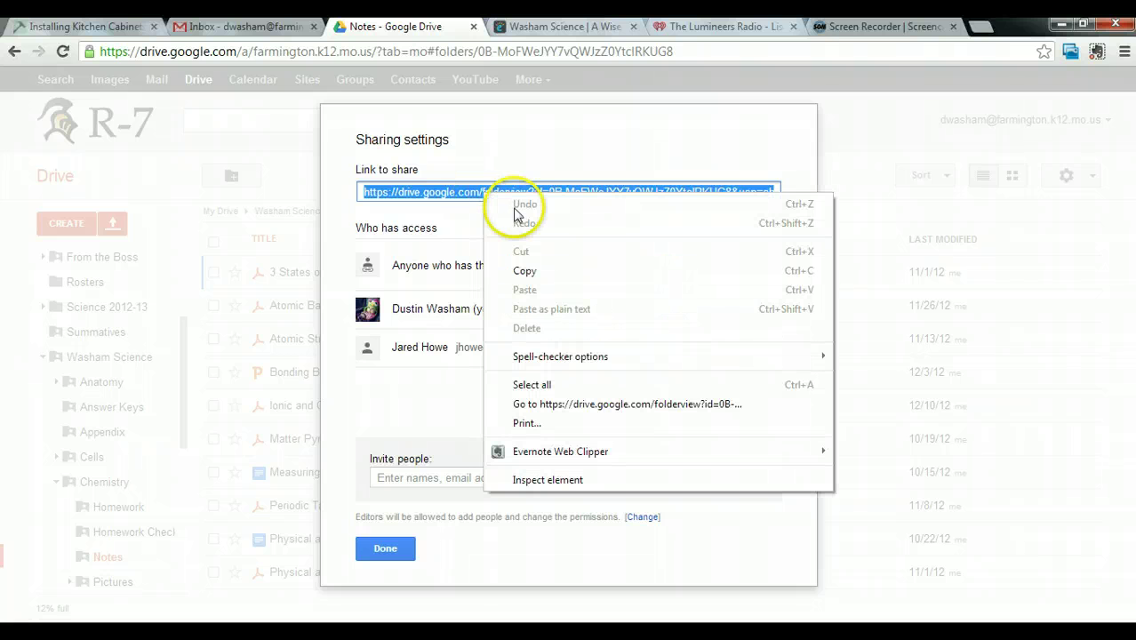
{"action": "left_click", "coordinate": [525, 274]}
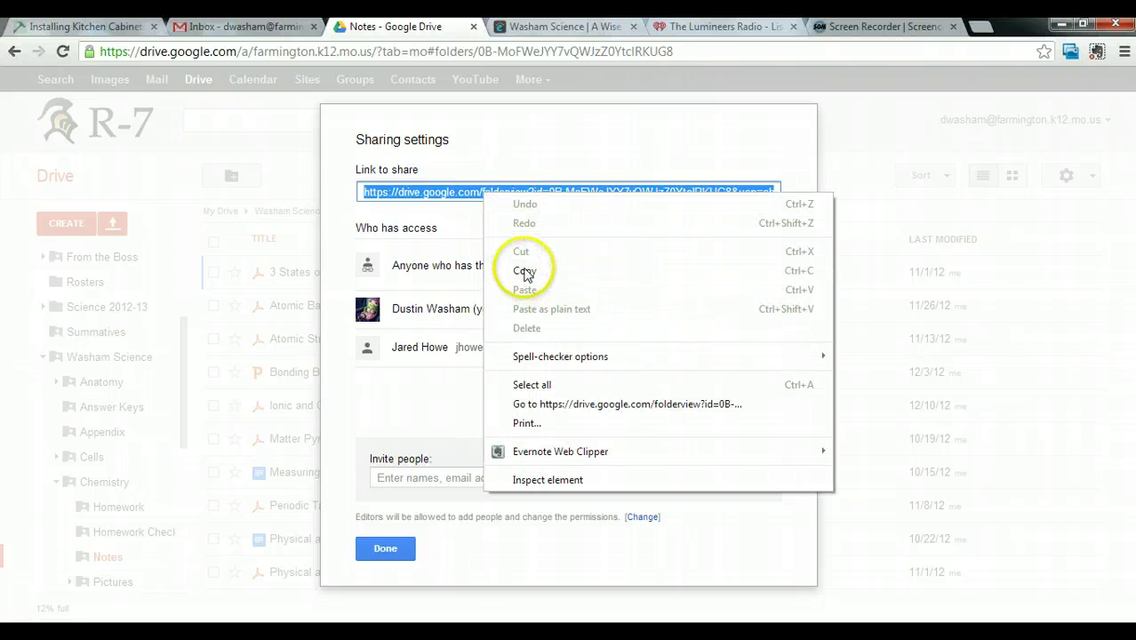
{"action": "left_click", "coordinate": [513, 162]}
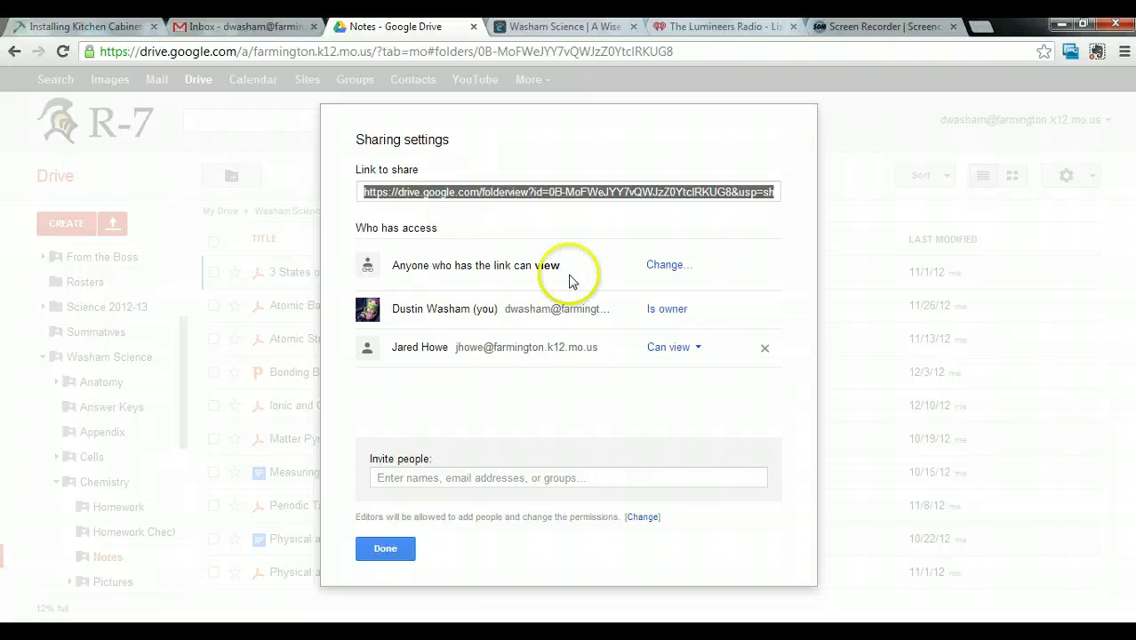
{"action": "left_click", "coordinate": [391, 549]}
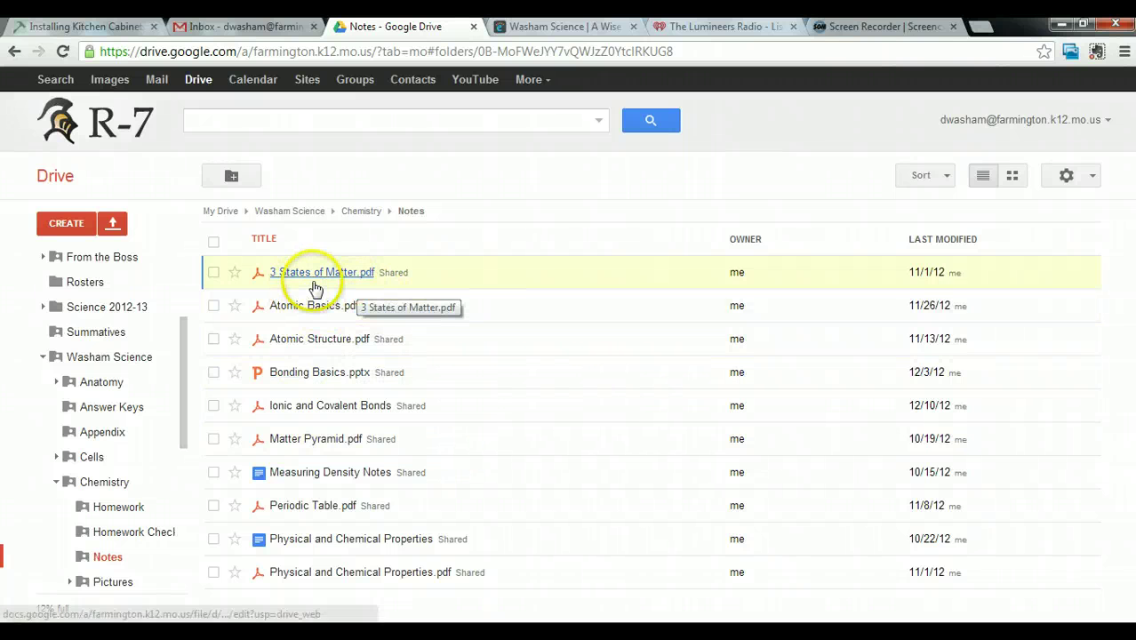
Step: Switch to the class website in Google Sites and open its Chemistry notes link
{"action": "key", "text": "ctrl+Tab"}
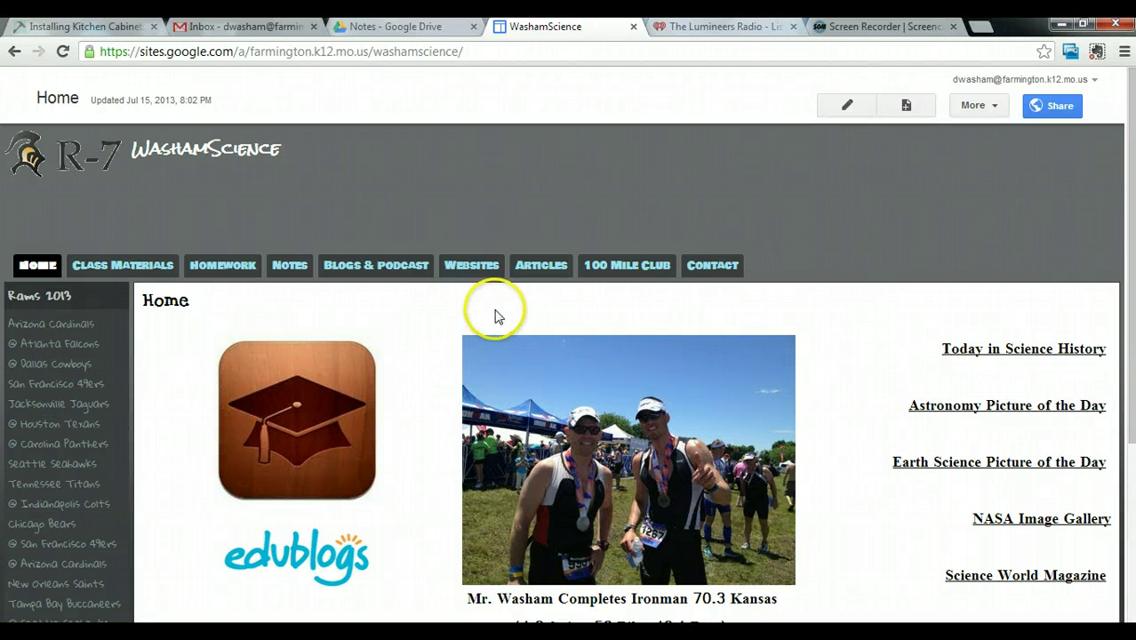
{"action": "mouse_move", "coordinate": [292, 266]}
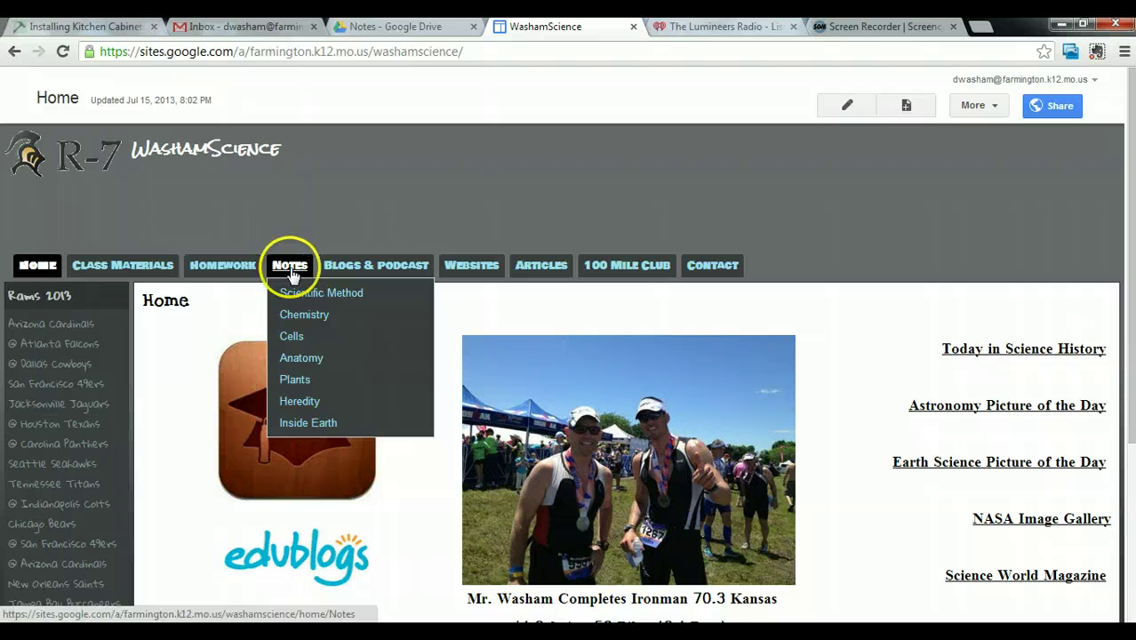
{"action": "left_click", "coordinate": [302, 318]}
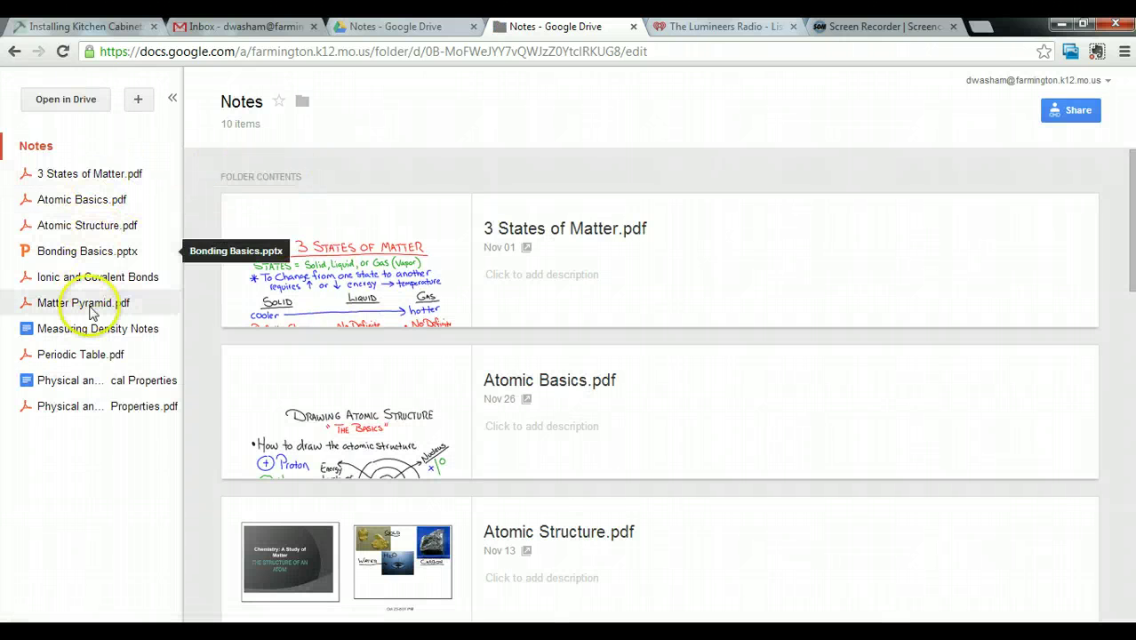
Step: Look through the shared Notes folder, viewing Ionic and Covalent Bonds and 3 States of Matter.pdf
{"action": "scroll", "coordinate": [406, 331], "scroll_direction": "down", "scroll_amount": 5}
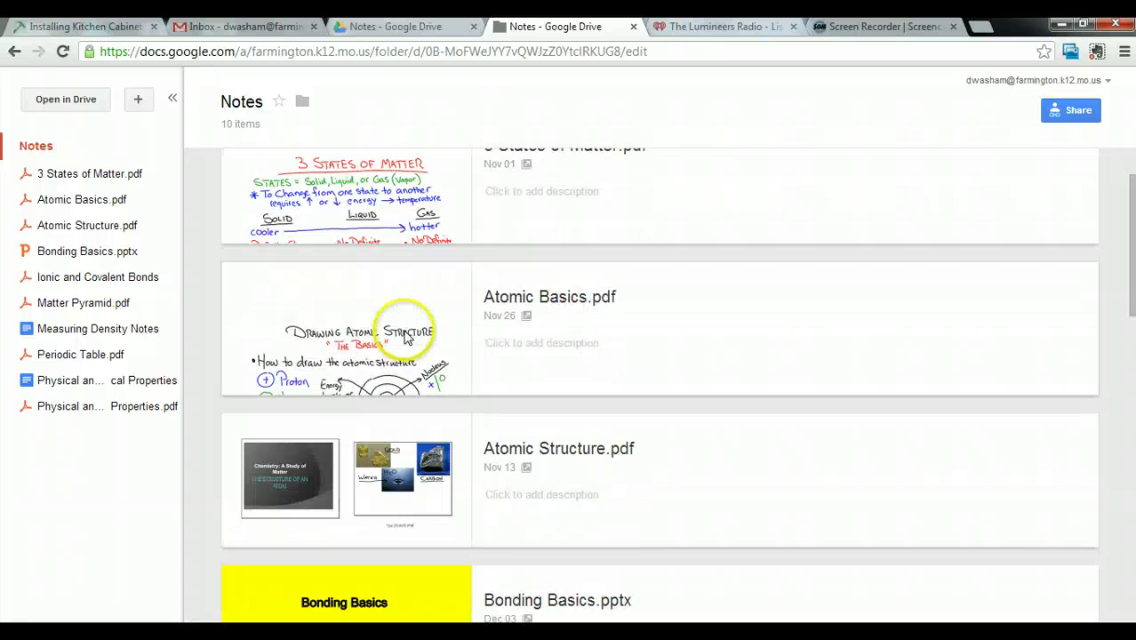
{"action": "scroll", "coordinate": [406, 337], "scroll_direction": "down", "scroll_amount": 5}
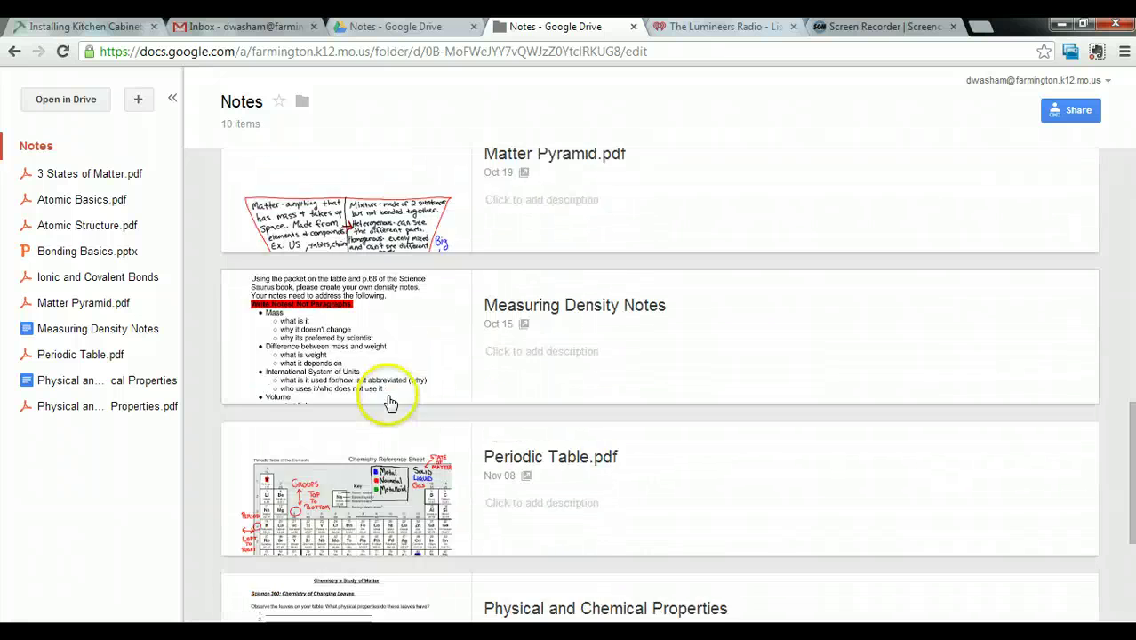
{"action": "scroll", "coordinate": [389, 392], "scroll_direction": "up", "scroll_amount": 5}
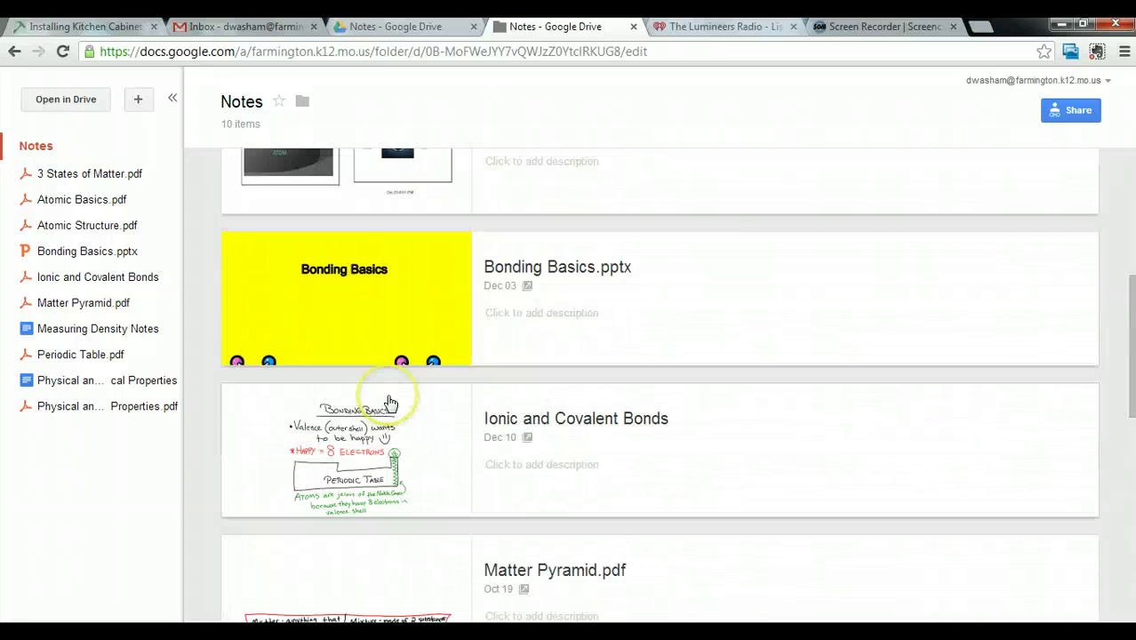
{"action": "left_click", "coordinate": [423, 438]}
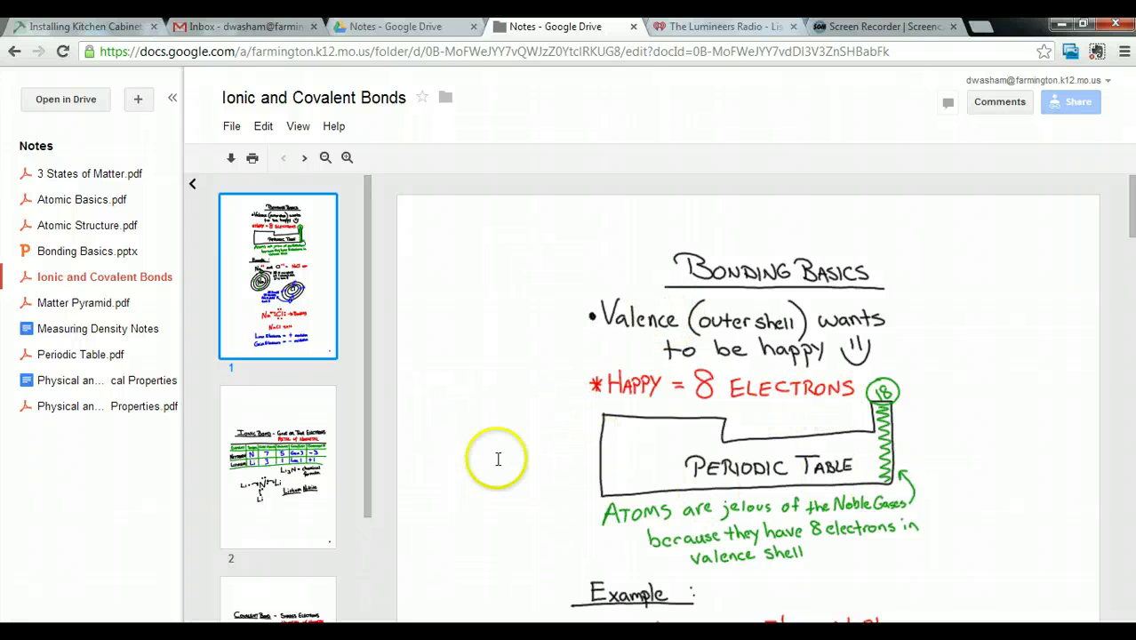
{"action": "left_click", "coordinate": [89, 176]}
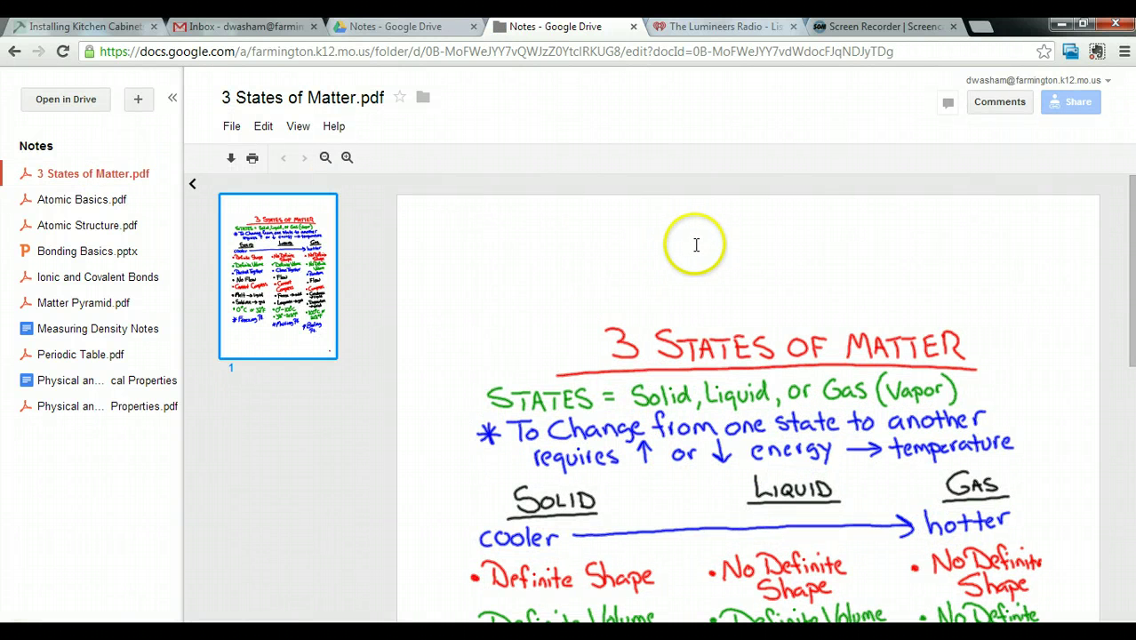
Step: Return to the class website's home page to view its Homework topics, and switch back to the Notes folder in Google Drive
{"action": "left_click", "coordinate": [14, 53]}
{"action": "left_click", "coordinate": [13, 54]}
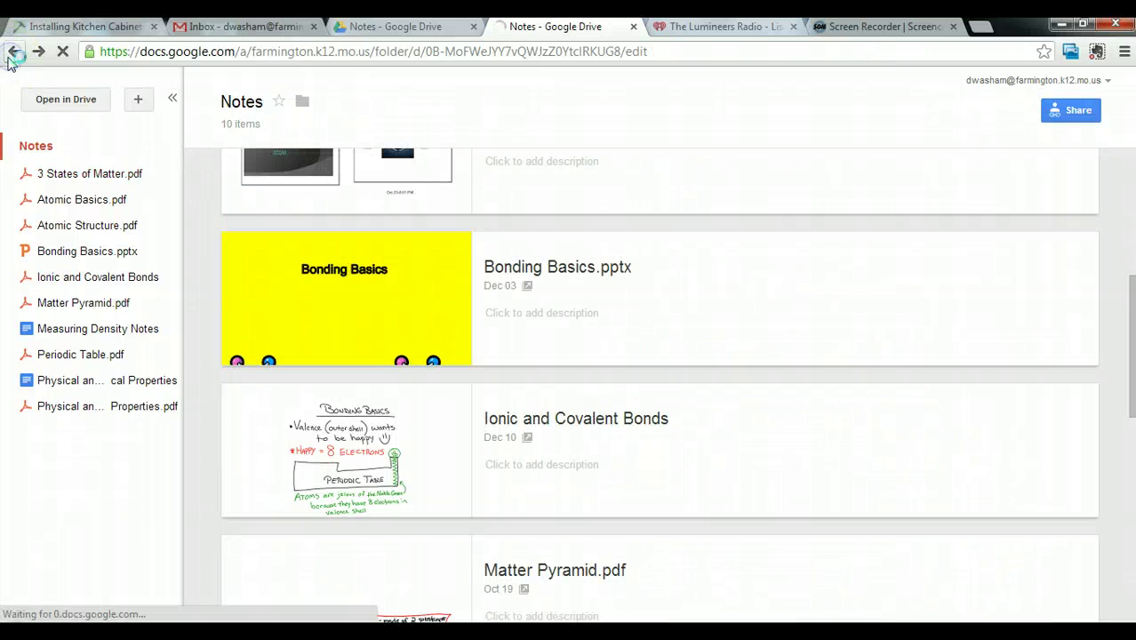
{"action": "left_click", "coordinate": [14, 54]}
{"action": "mouse_move", "coordinate": [224, 266]}
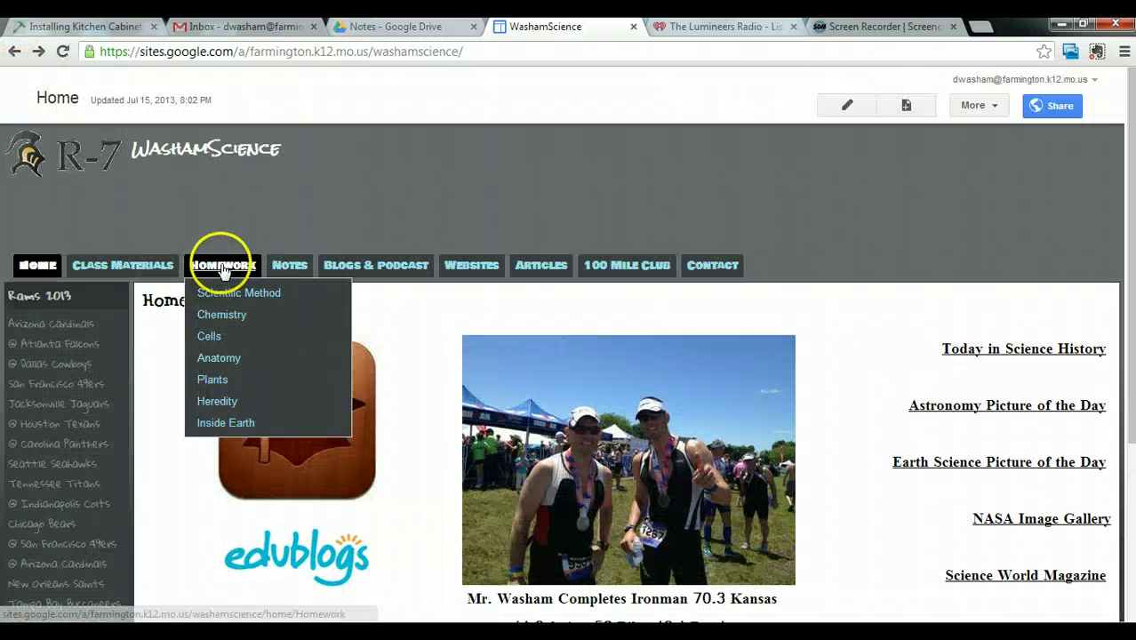
{"action": "mouse_move", "coordinate": [288, 266]}
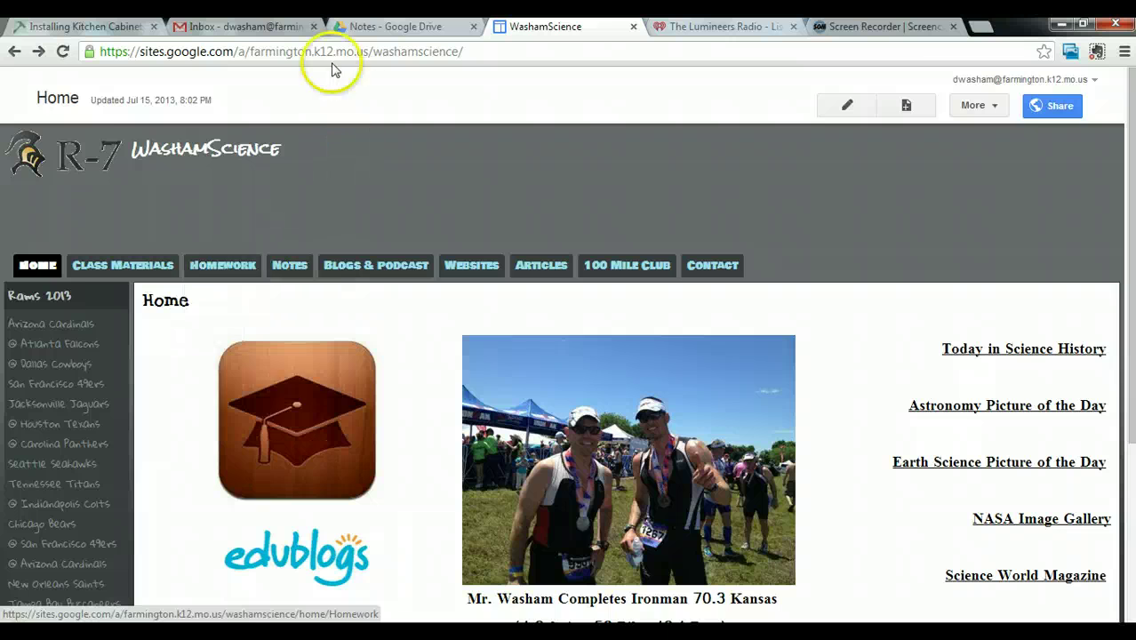
{"action": "left_click", "coordinate": [355, 26]}
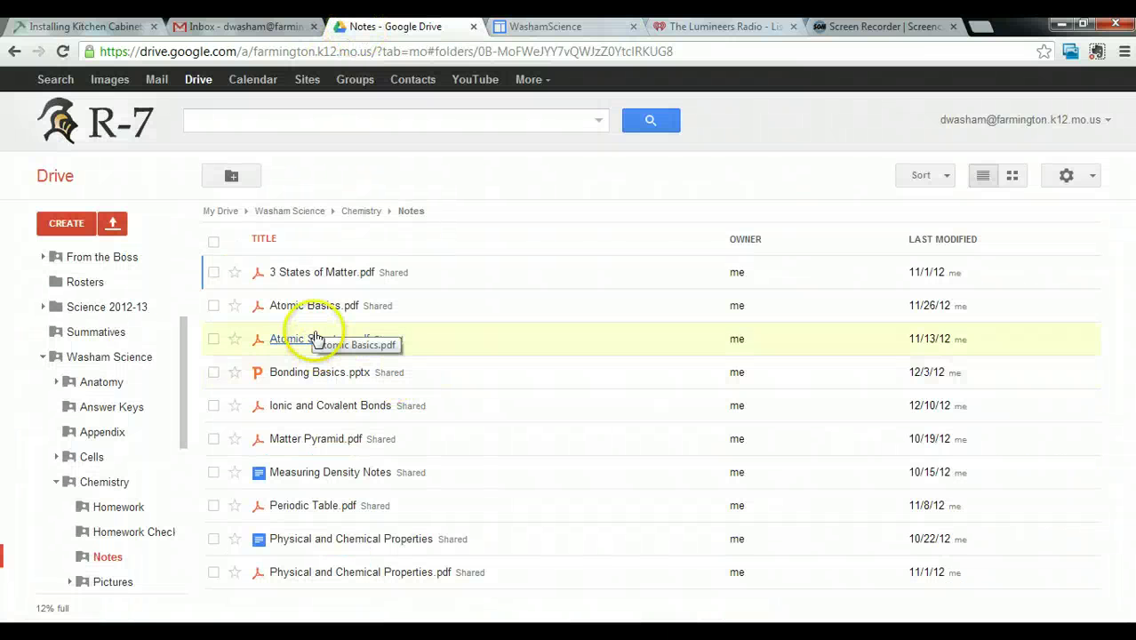